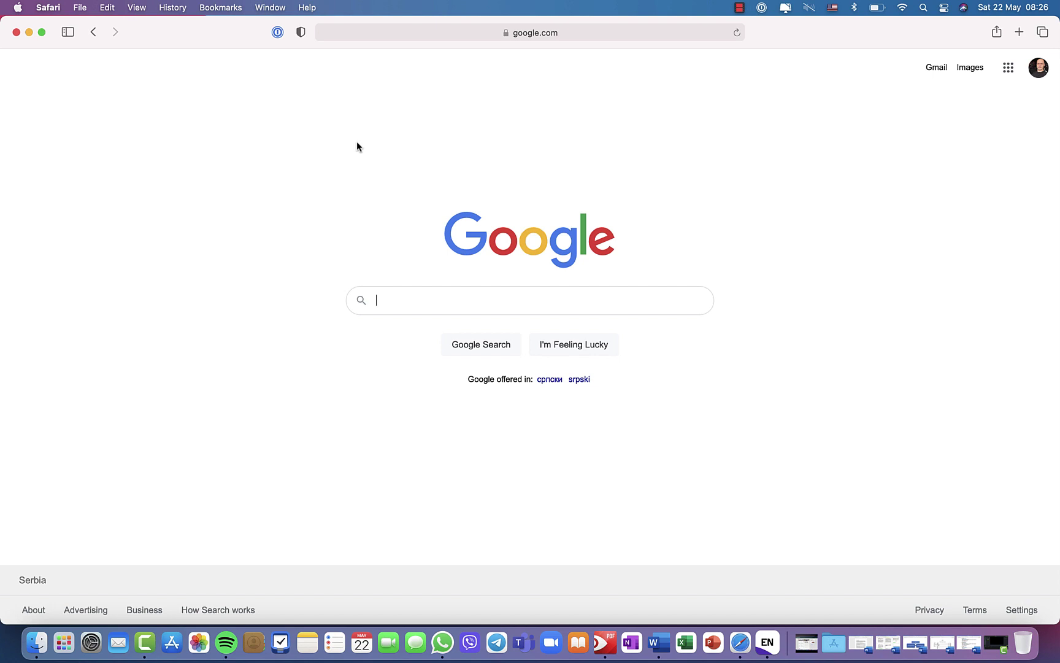
Search Google for 'blobsaver beta github'
type("blob")
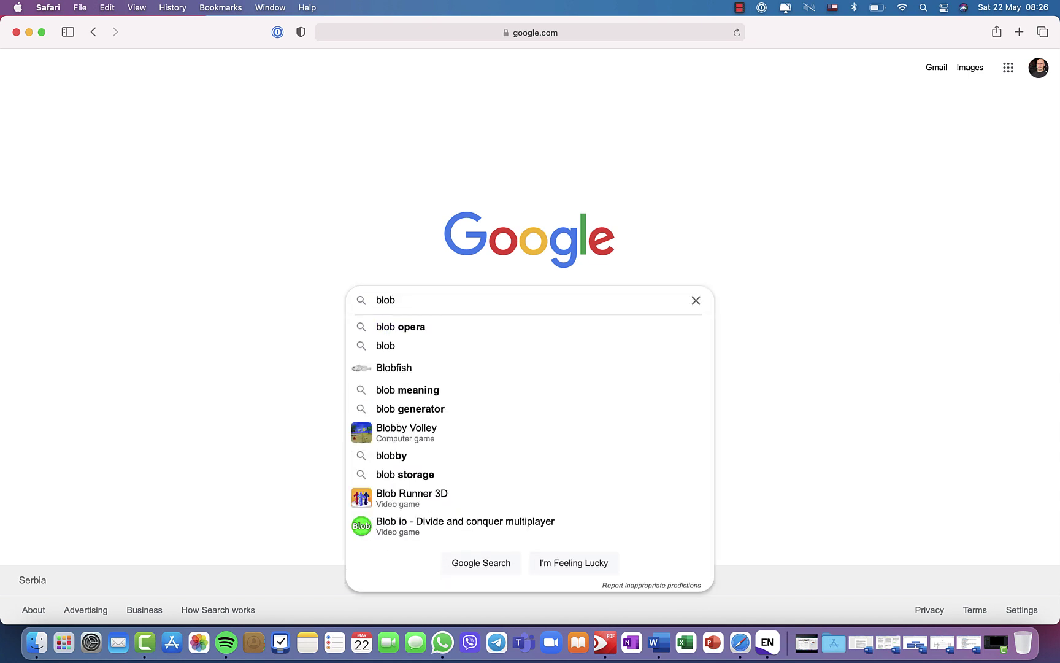
type("saver")
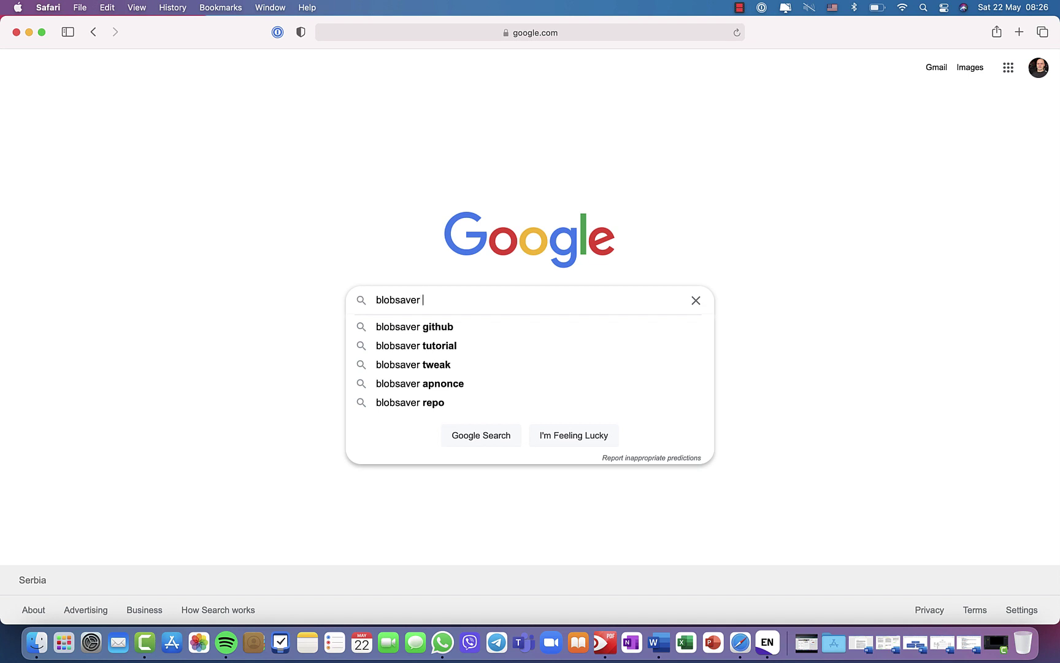
type(" beta ")
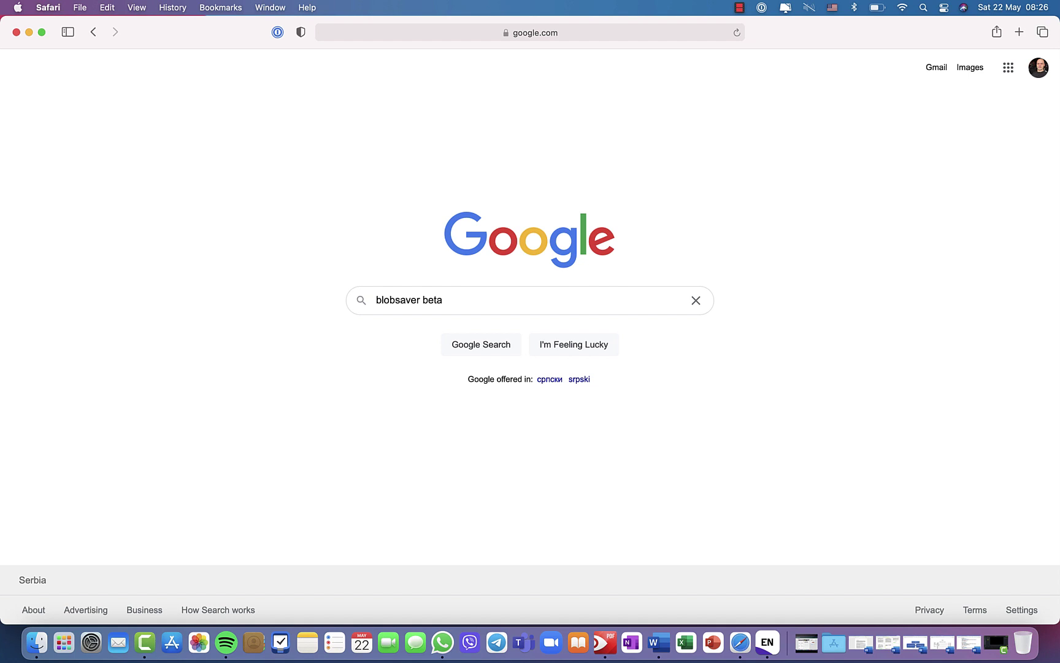
type("github")
key("Return")
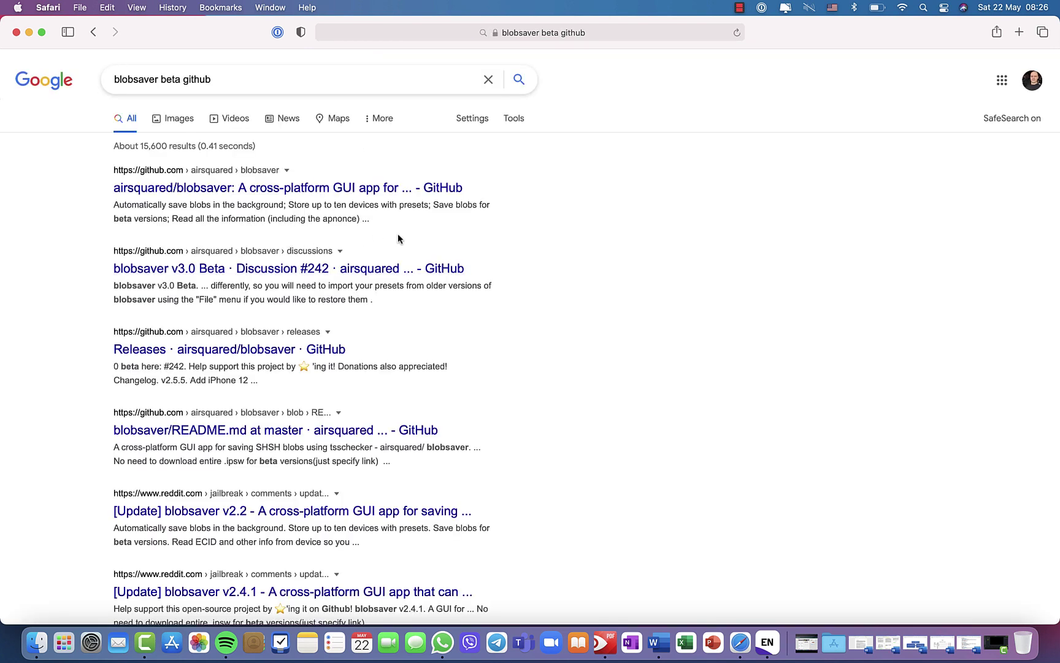
Open the 'blobsaver v3.0 Beta · Discussion #242' result and scroll to its Downloads links
left_click(243, 273)
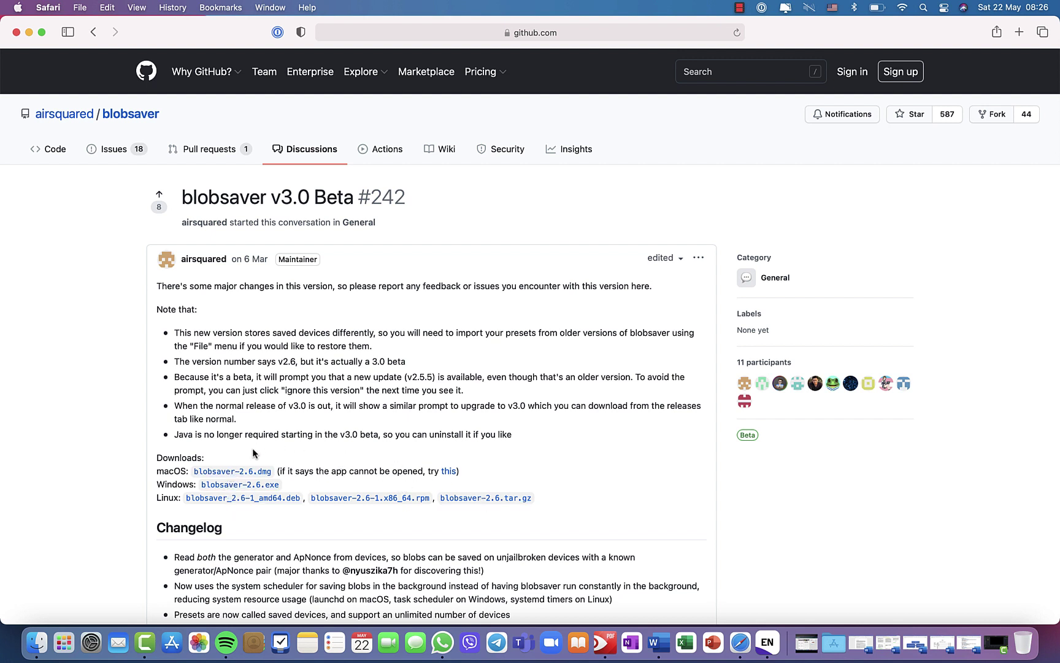
scroll(251, 446, "down", 10)
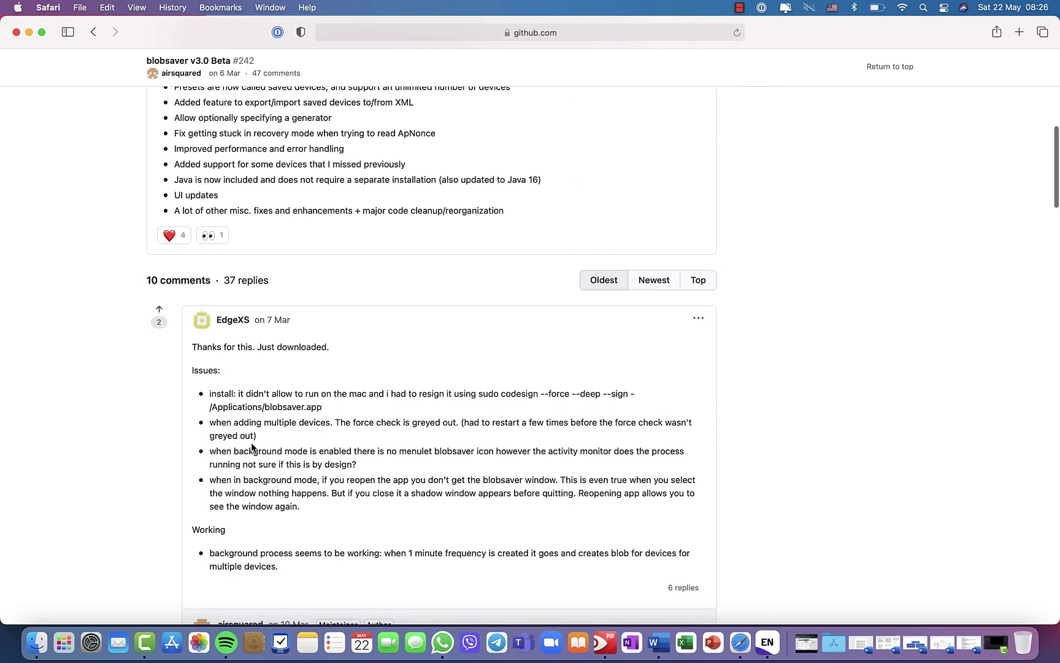
scroll(251, 443, "up", 7)
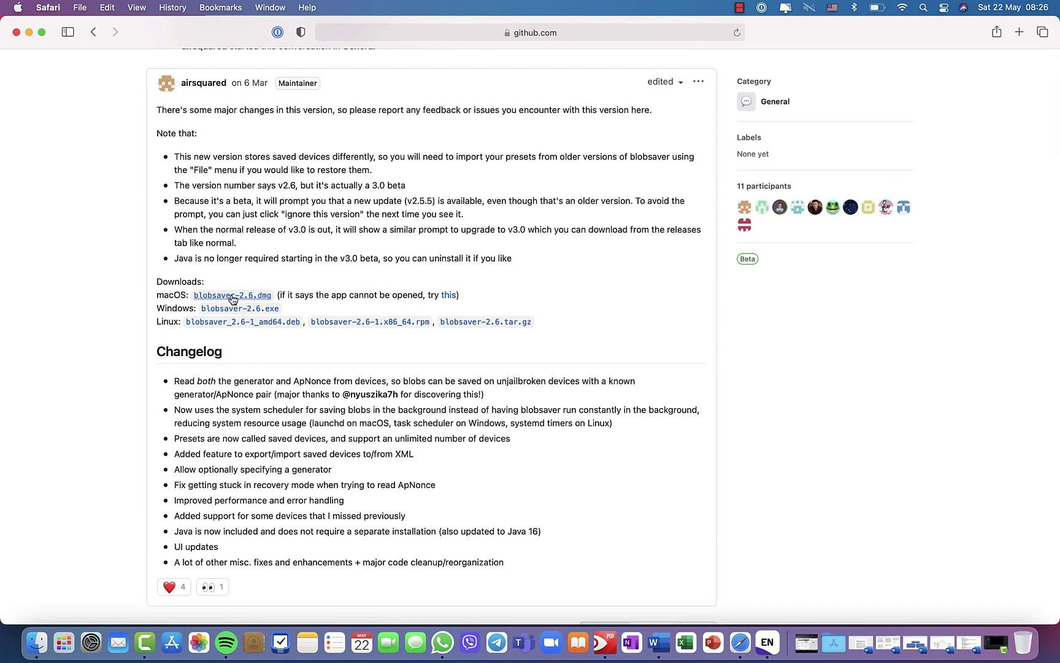
Download blobsaver-2.6.dmg for macOS into the Downloads folder and check its progress
left_click(232, 296)
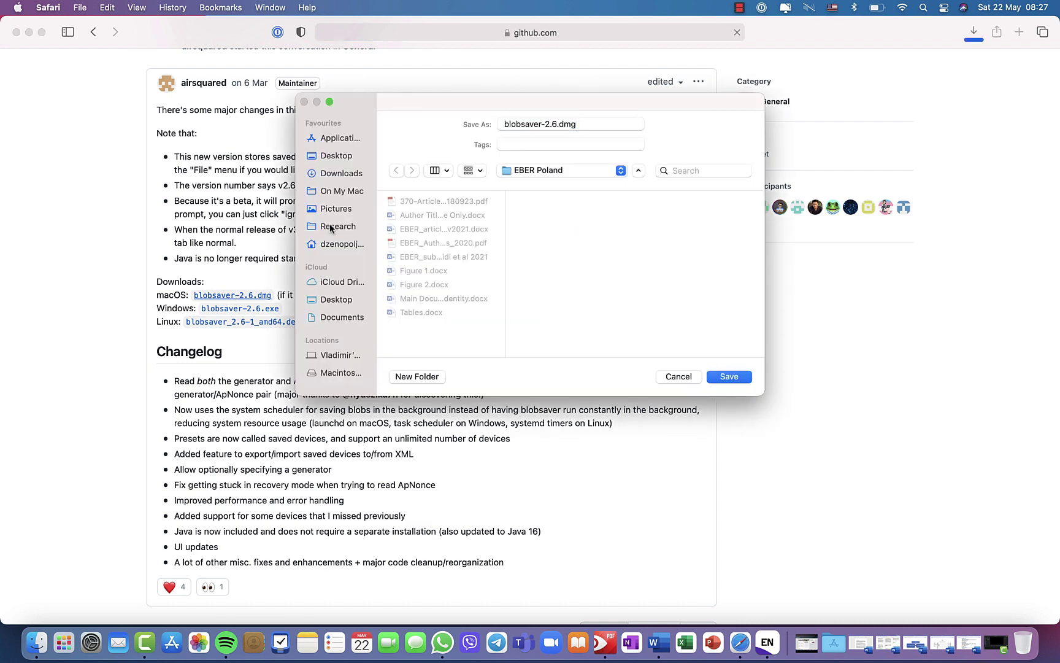
left_click(345, 175)
left_click(726, 377)
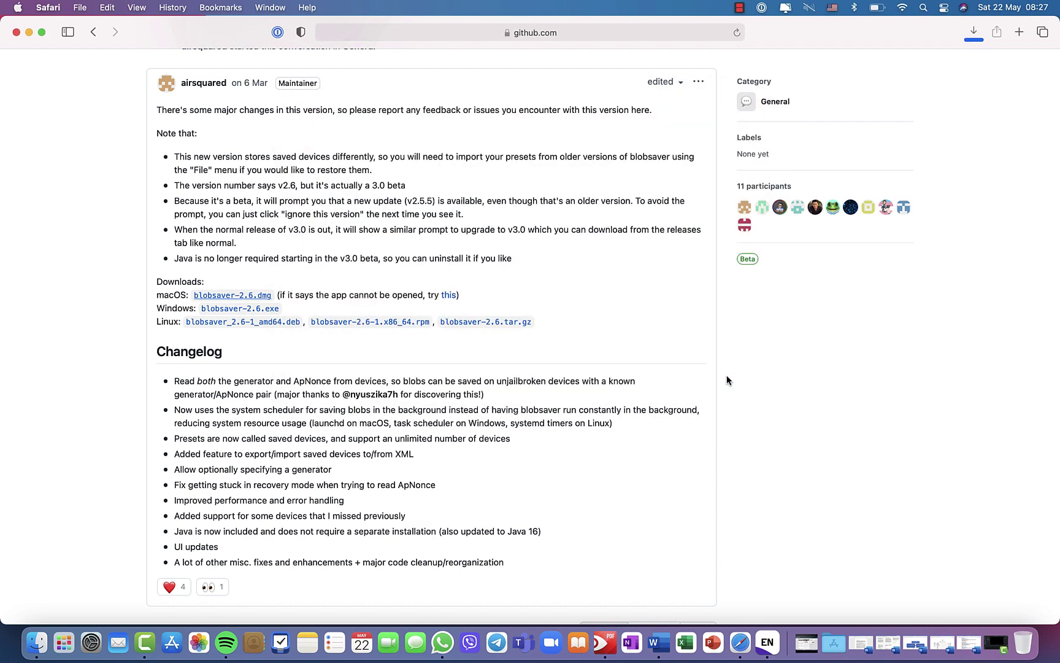
left_click(973, 33)
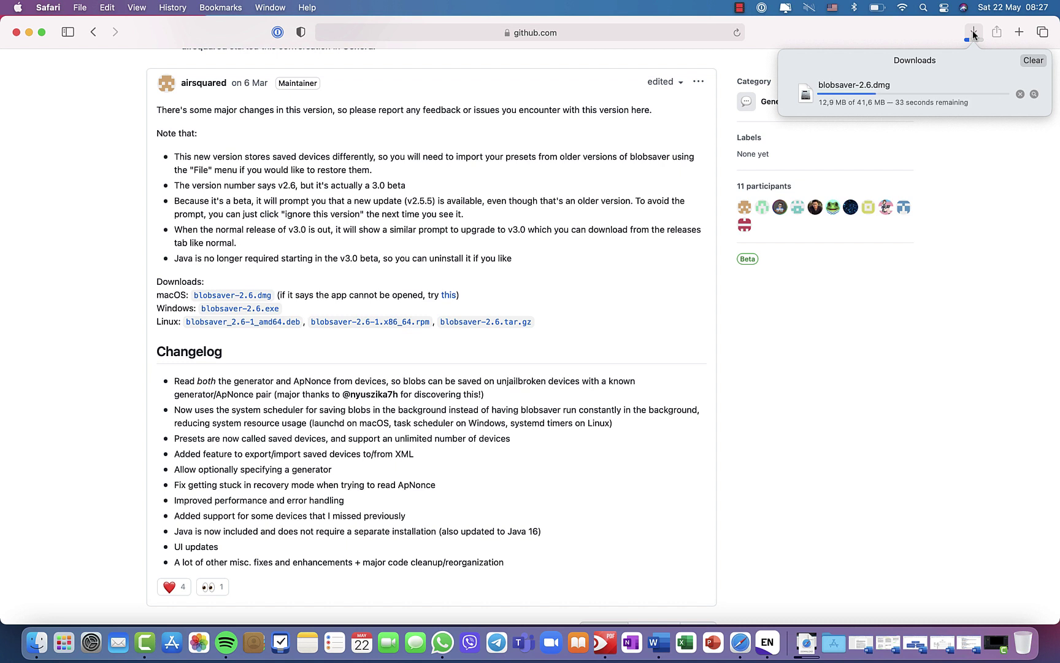
left_click(185, 188)
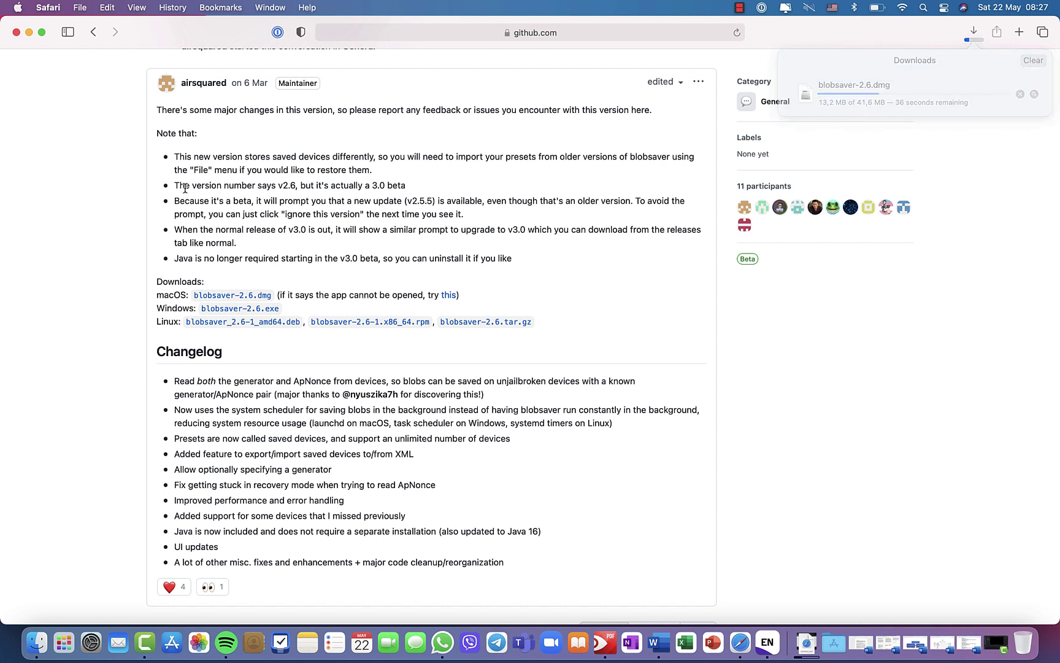
Highlight the v2.6-is-3.0-beta and no-Java-required notes, then open the downloaded blobsaver-2.6.dmg
left_click_drag(175, 186, 406, 188)
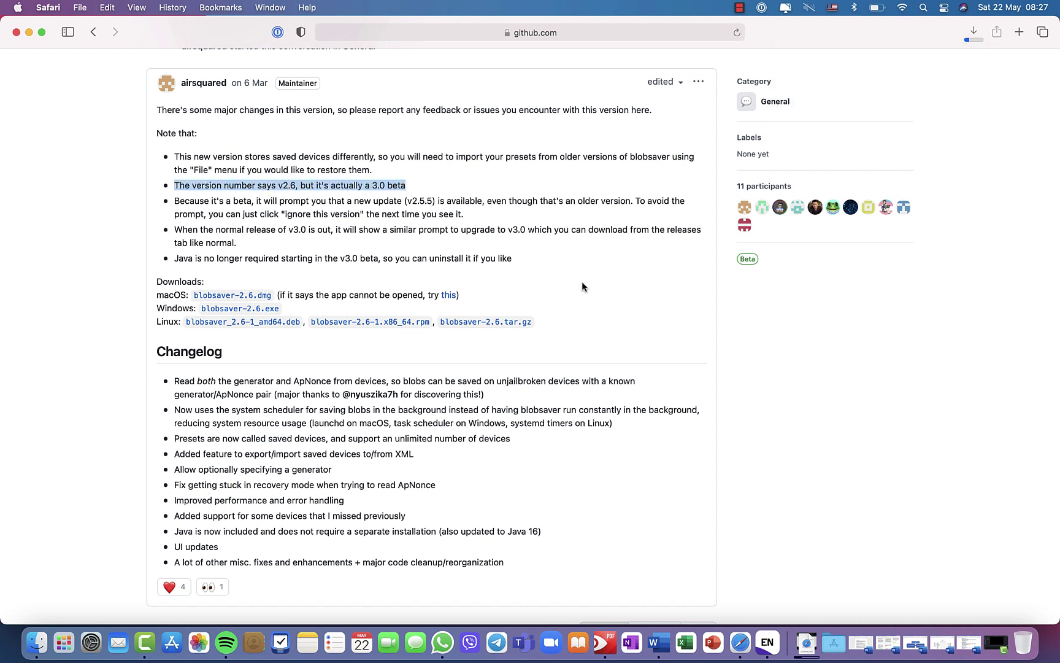
left_click(176, 261)
left_click_drag(177, 261, 517, 259)
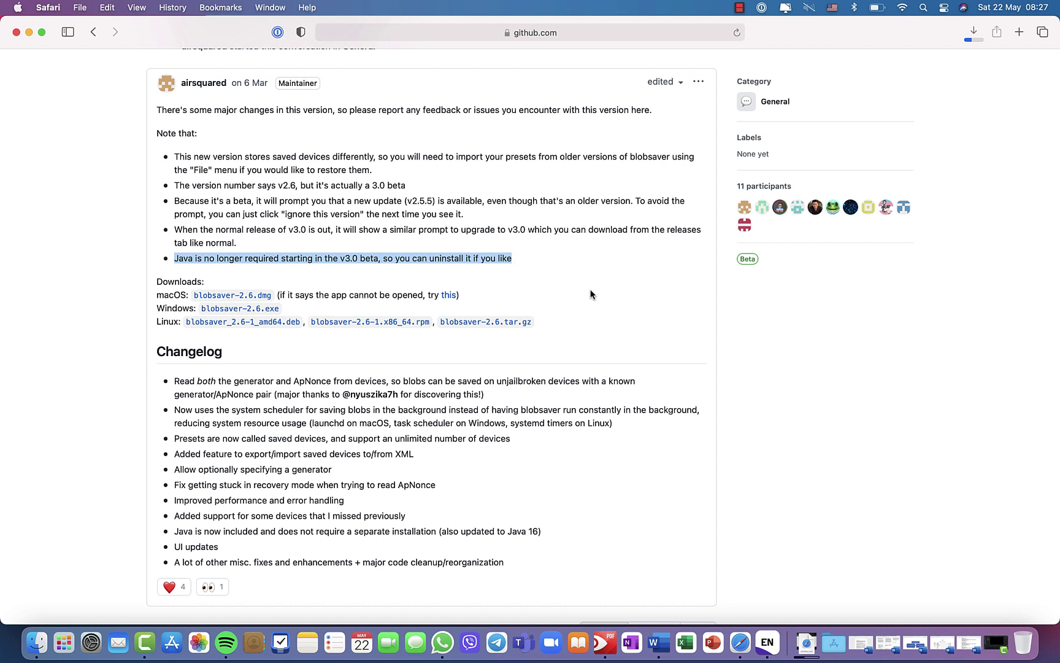
left_click(975, 34)
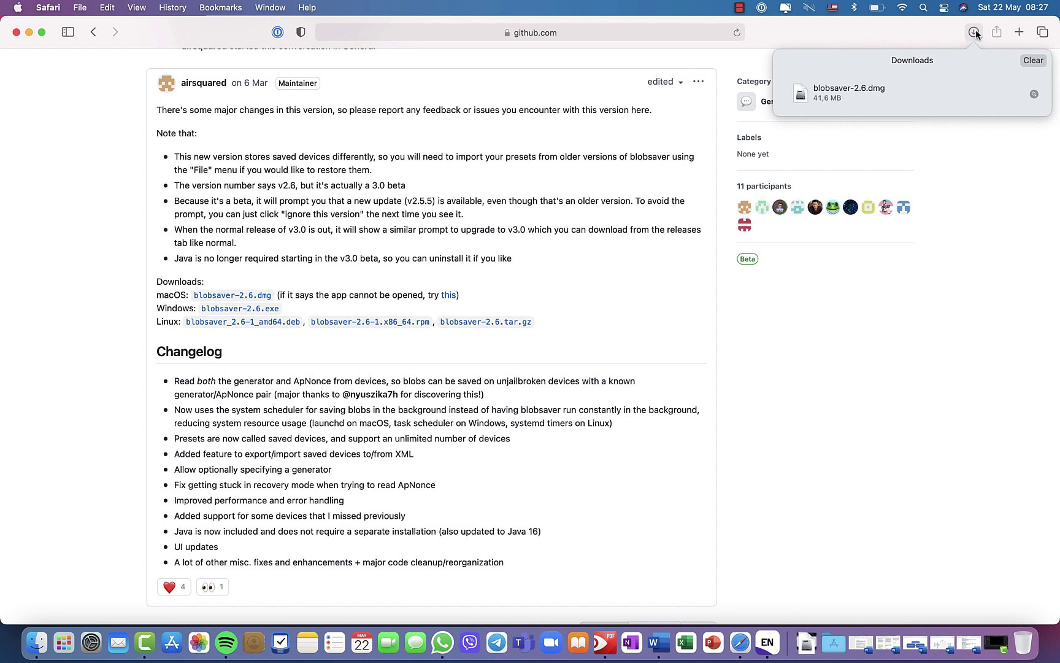
double_click(849, 96)
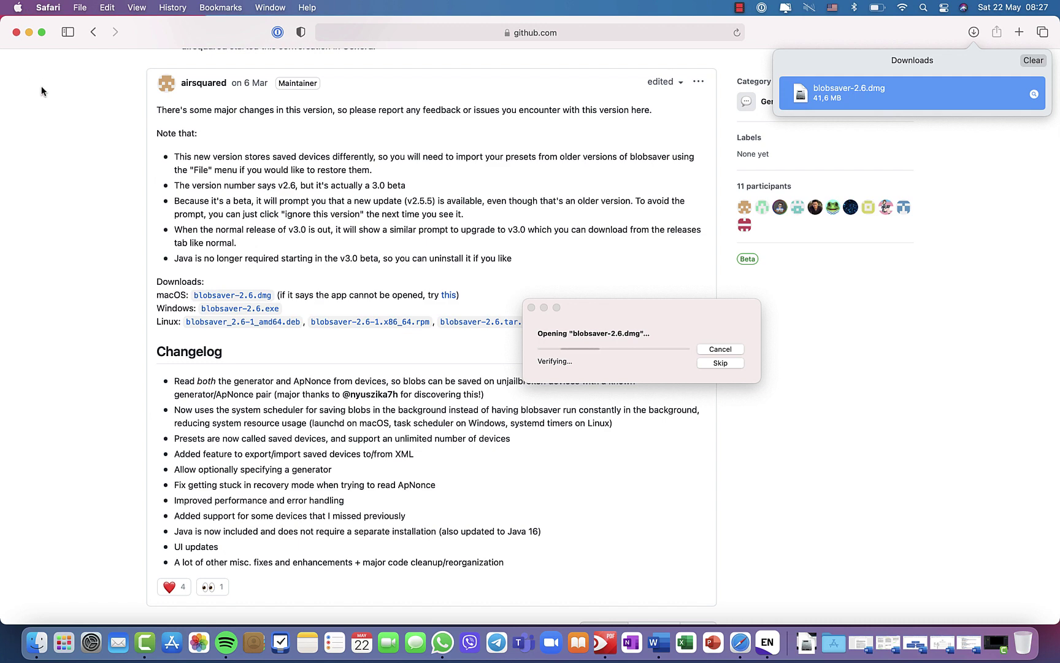
Hide Safari and copy the blobsaver app from the disk image onto the desktop
left_click(29, 35)
left_click_drag(616, 314, 357, 276)
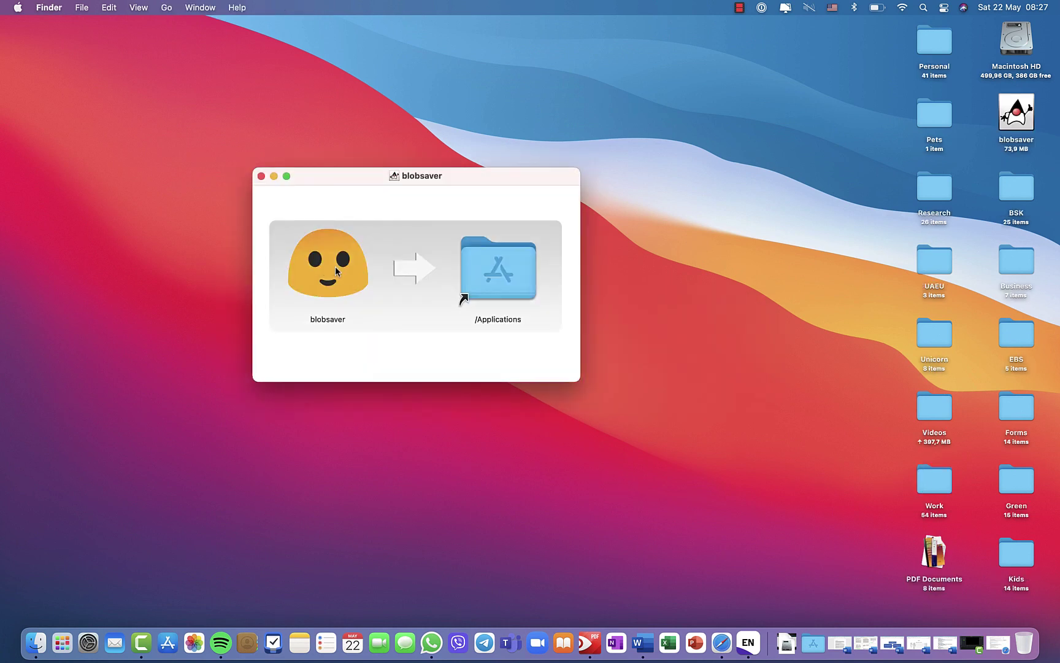
left_click_drag(334, 270, 662, 121)
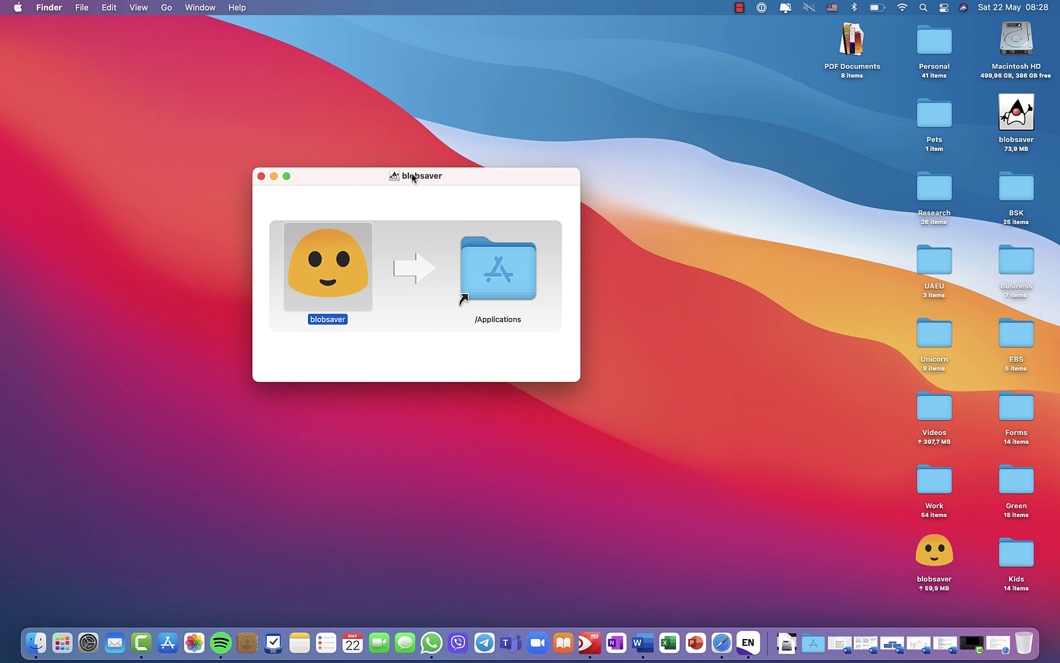
Close the disk image window and try launching blobsaver from the desktop, dismissing the unverified-developer warning
left_click(261, 176)
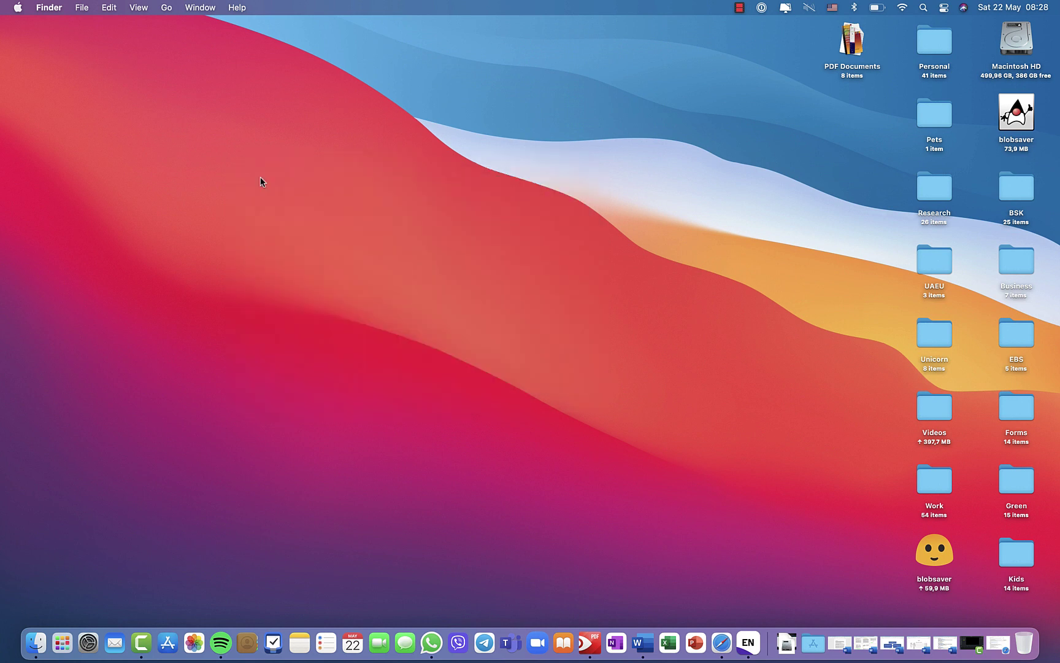
double_click(930, 555)
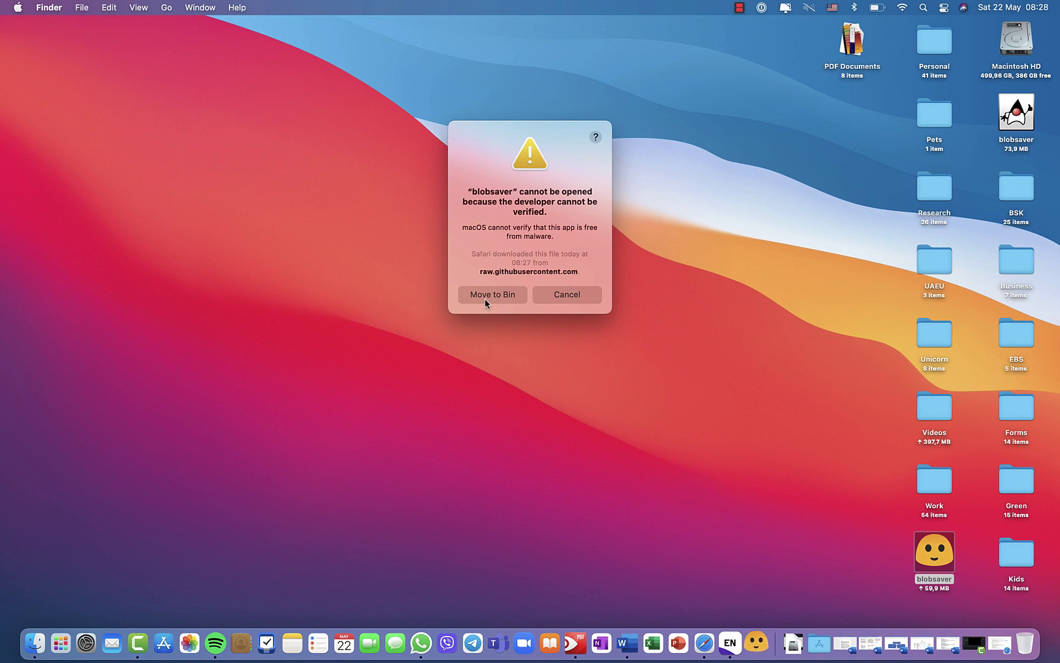
left_click(581, 295)
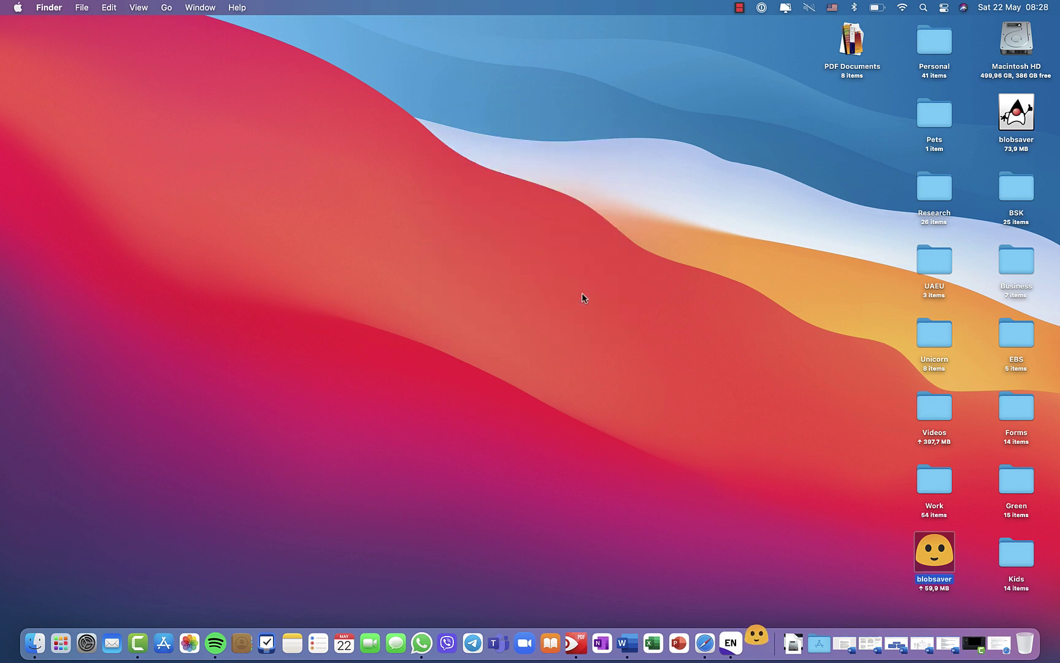
Allow blobsaver via Open Anyway in Security & Privacy, confirm Open, and close System Preferences
left_click(89, 644)
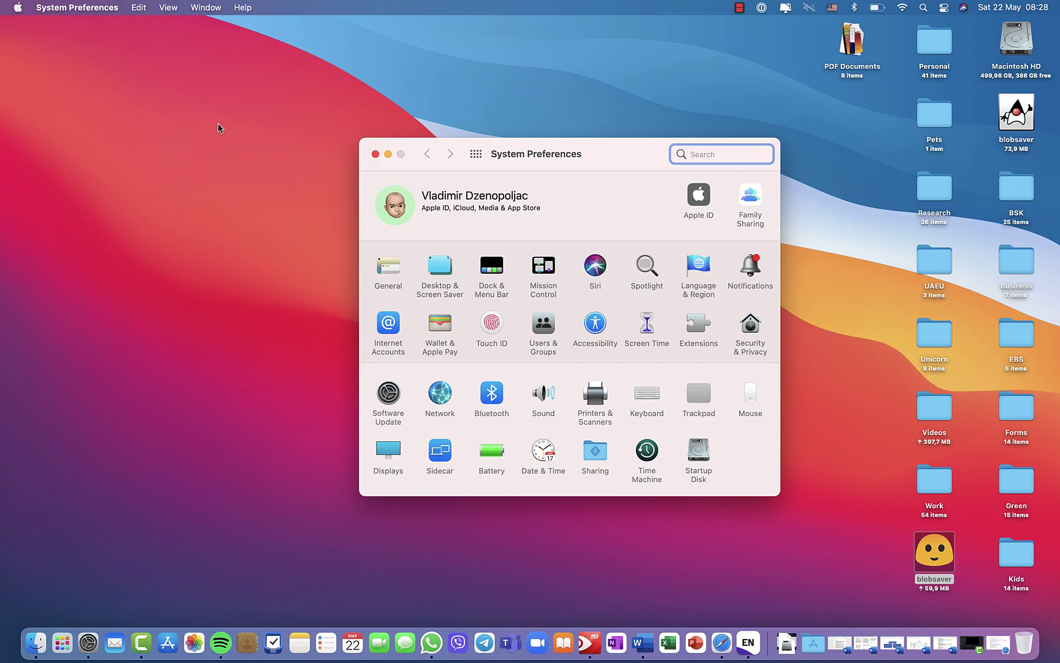
left_click(752, 325)
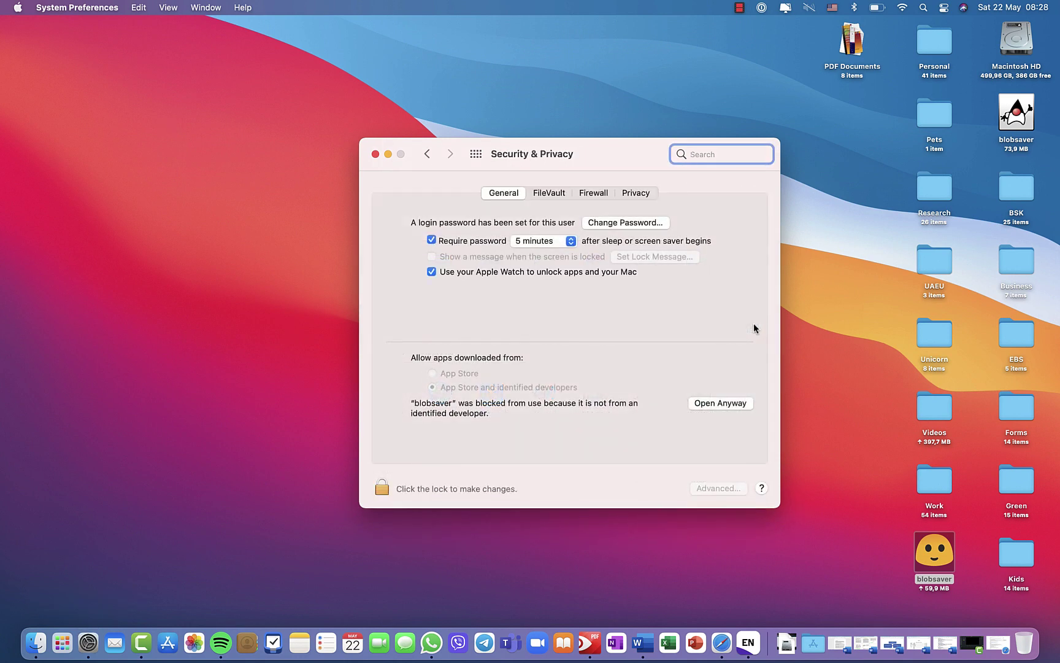
left_click(721, 403)
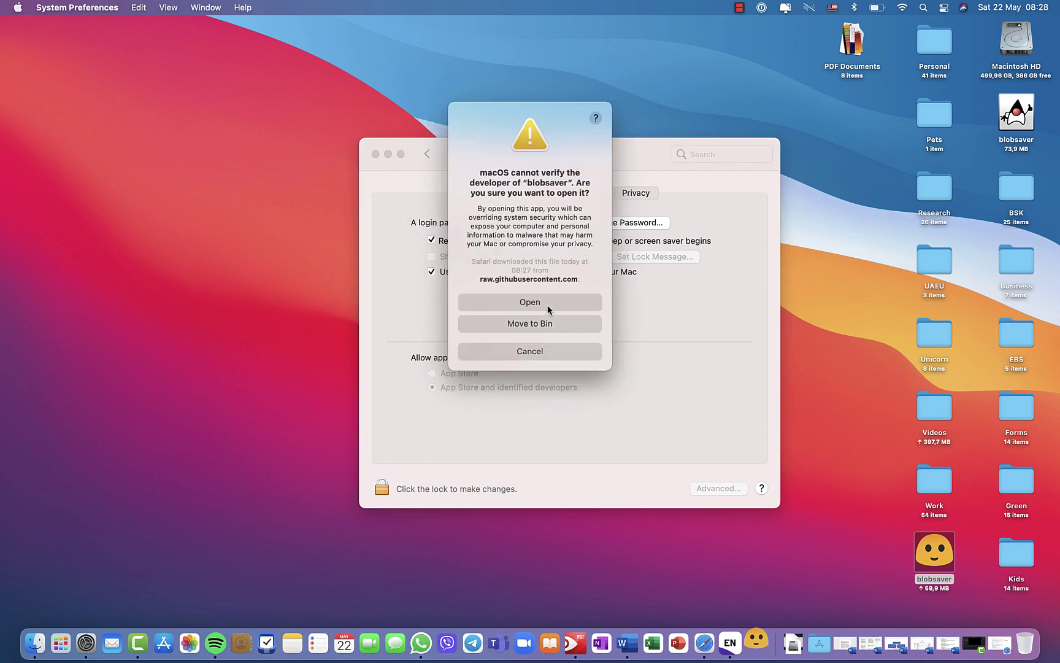
left_click(548, 308)
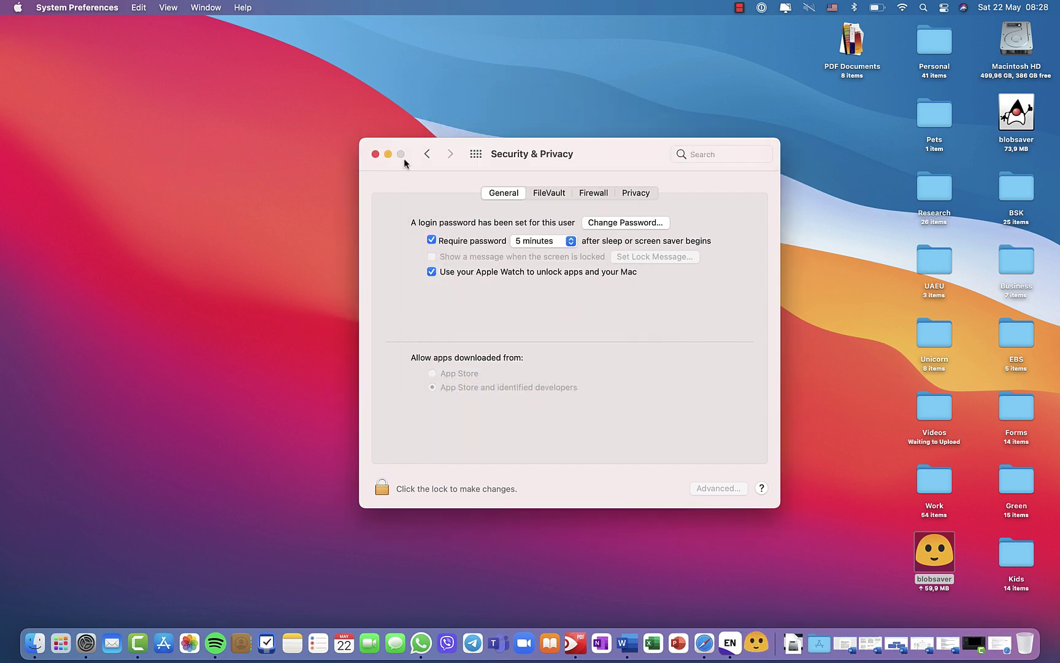
left_click(375, 154)
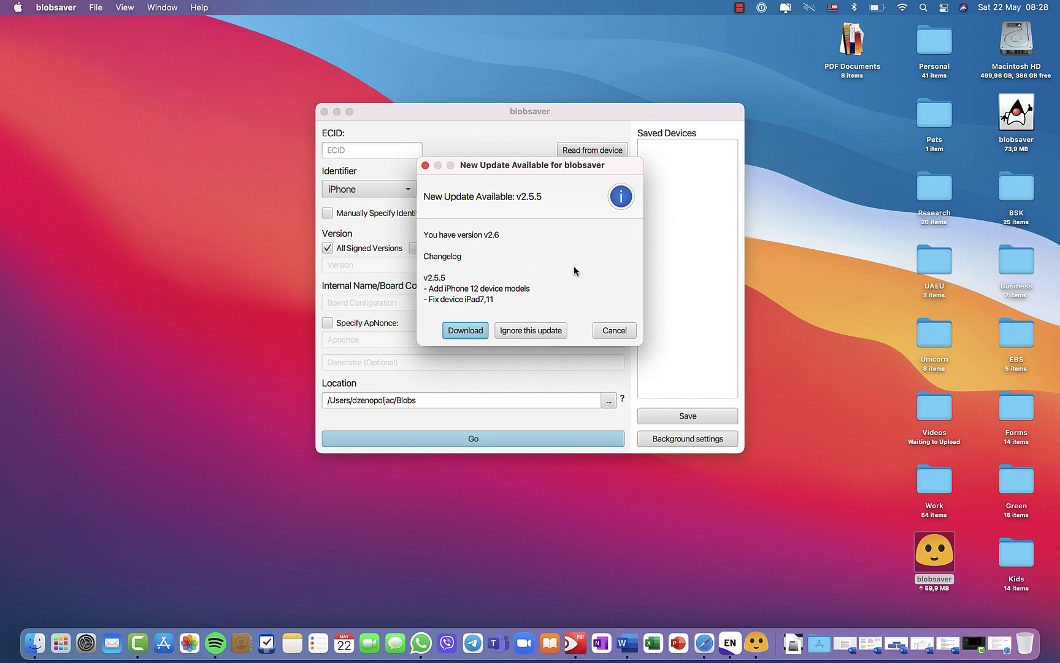
Ignore the v2.5.5 update and read the ECID and model from the connected iPhone
left_click(531, 329)
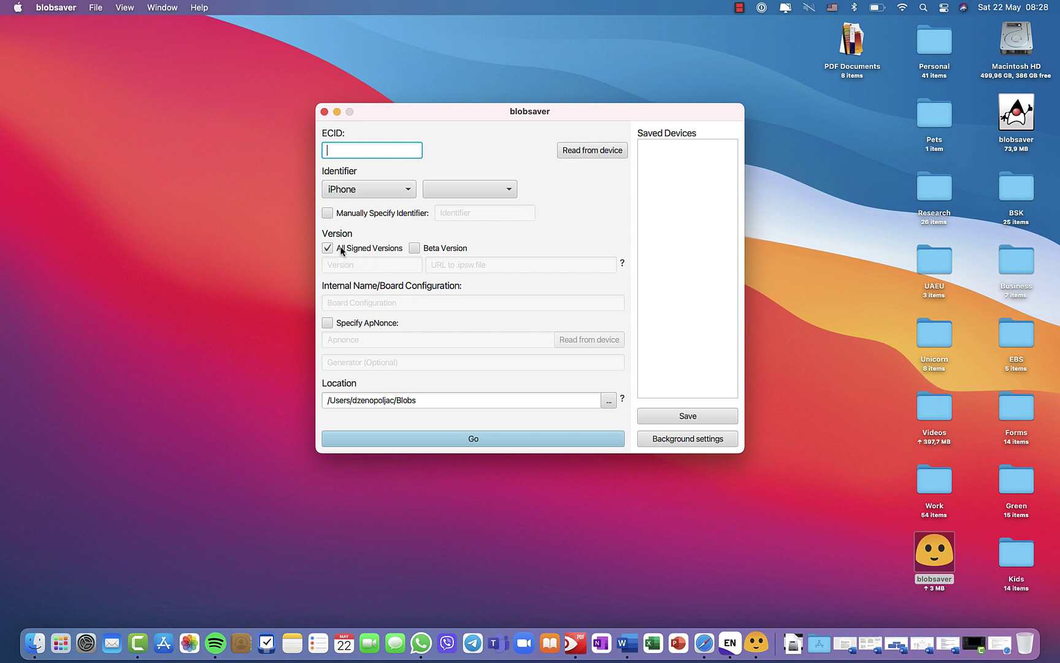
left_click(586, 155)
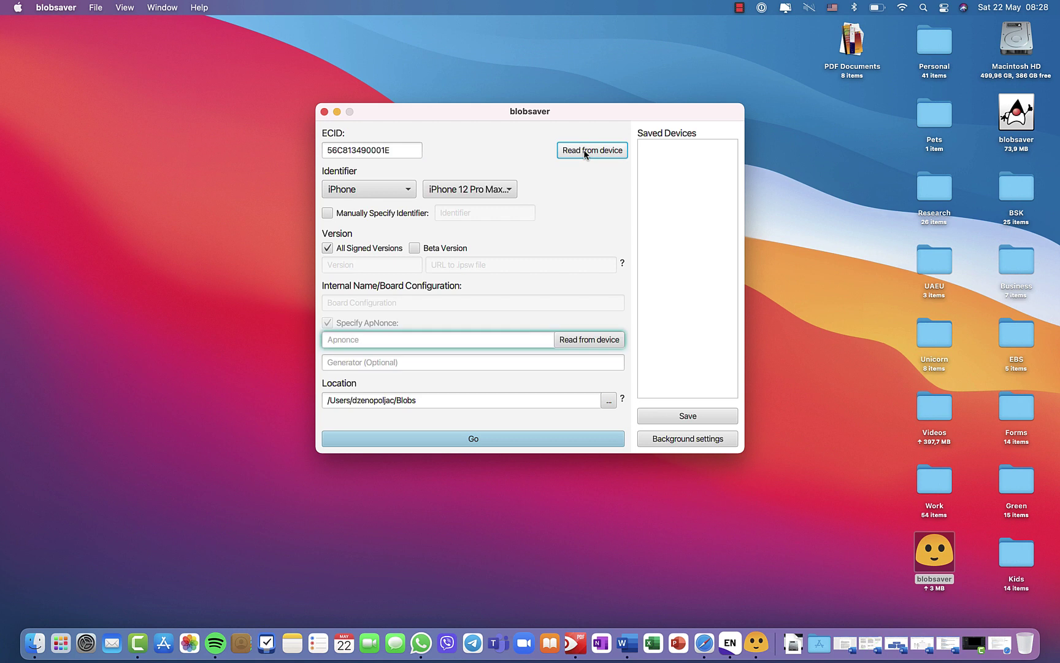
left_click_drag(392, 152, 297, 152)
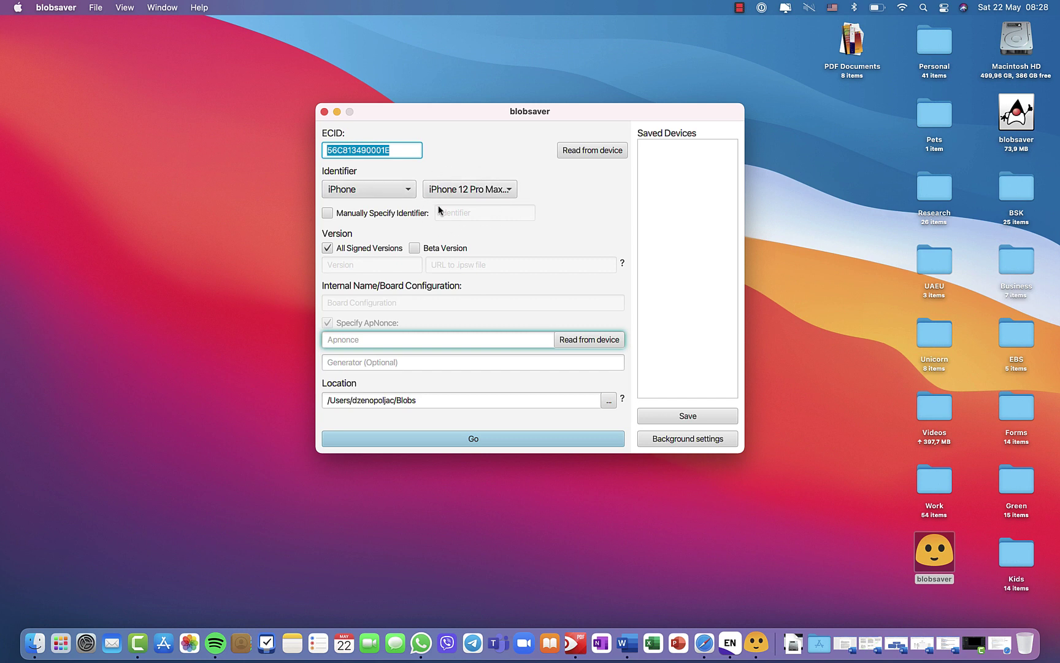
Toggle the version options, ending with All Signed Versions checked instead of beta
left_click(328, 247)
left_click(342, 265)
left_click(329, 249)
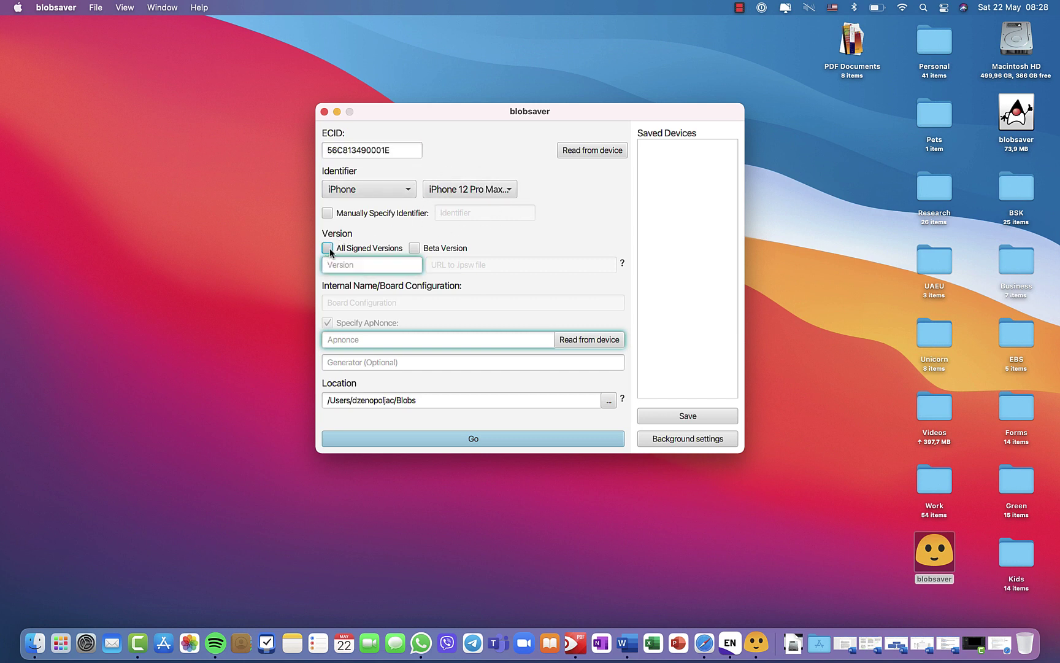
left_click(415, 249)
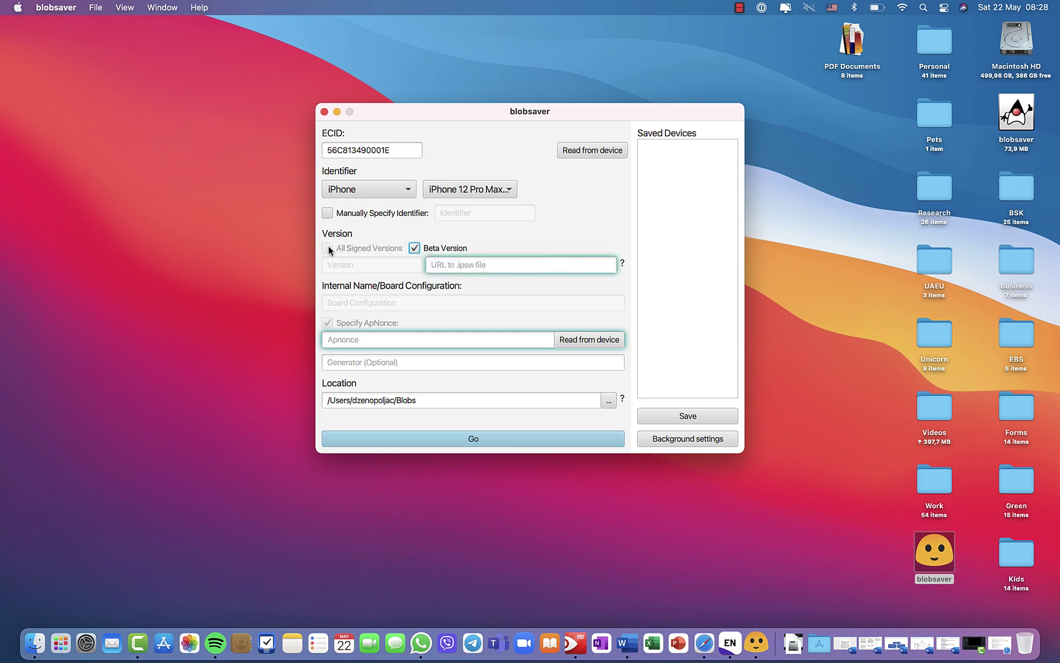
left_click(414, 248)
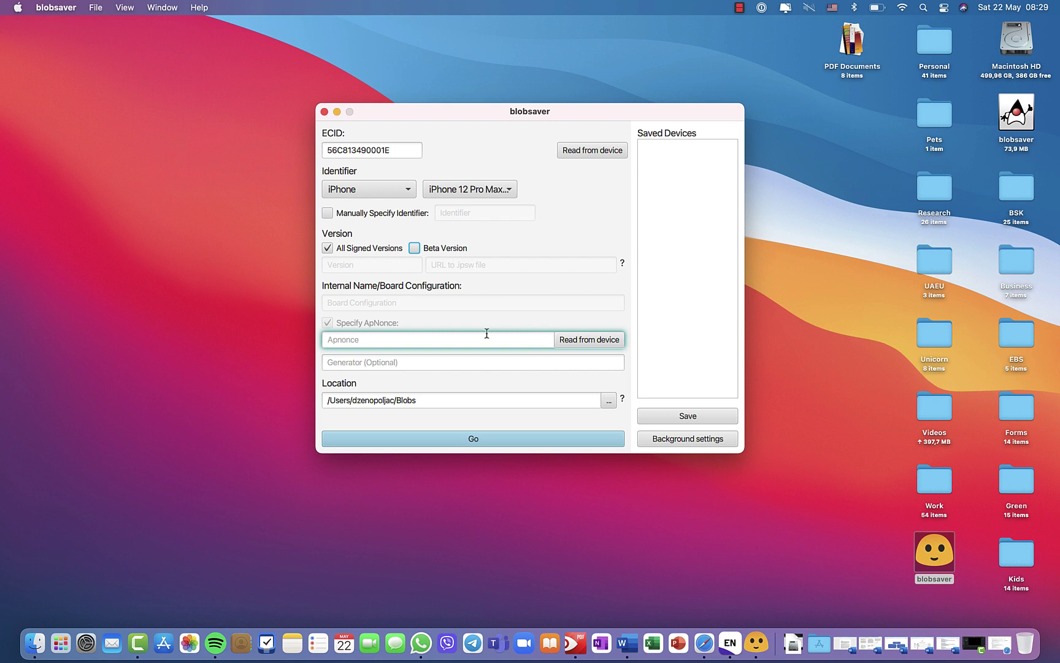
left_click(594, 341)
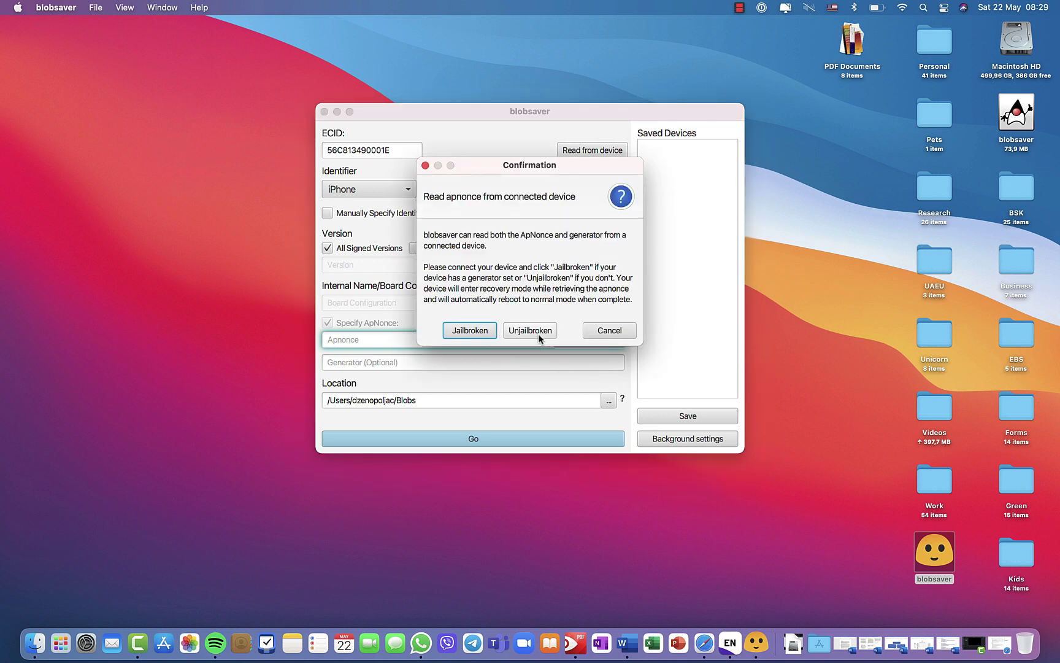
left_click(470, 331)
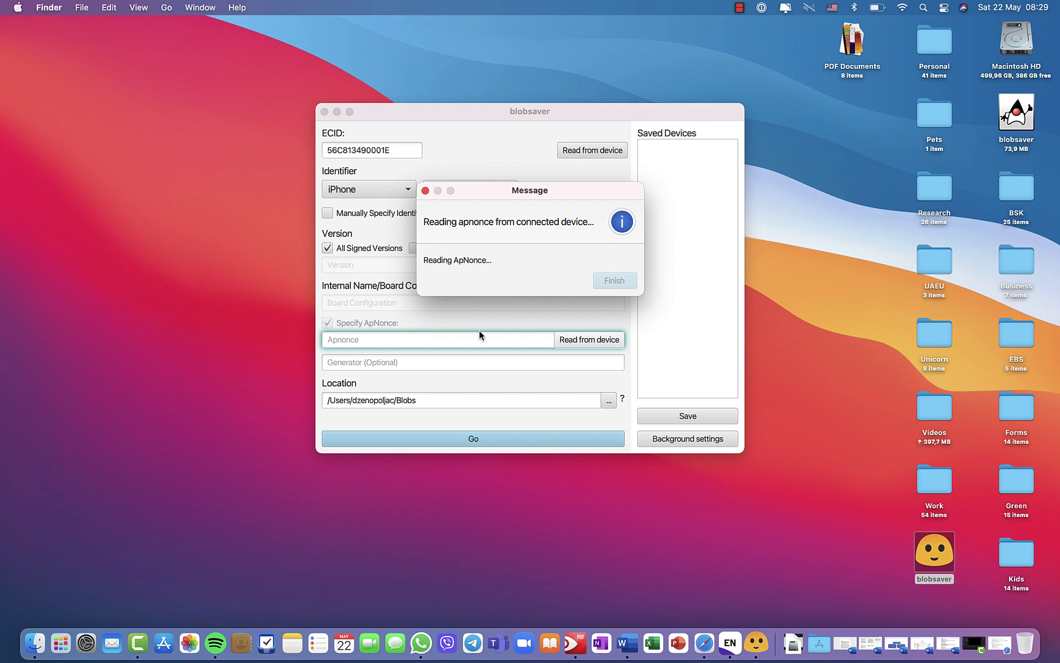
key("super+Tab")
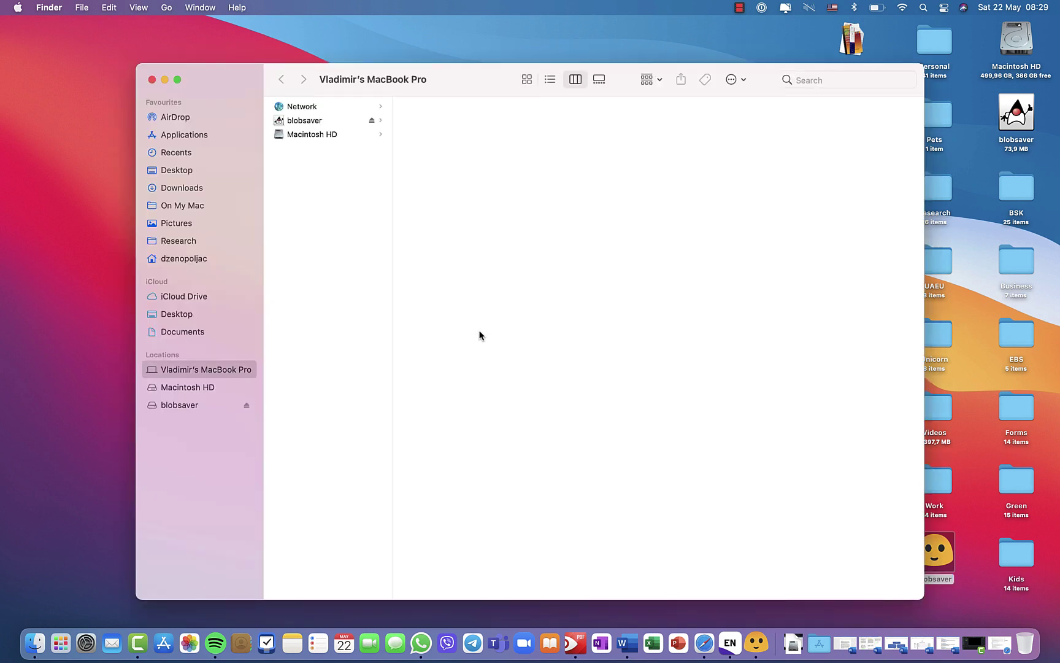
left_click(152, 79)
left_click(500, 236)
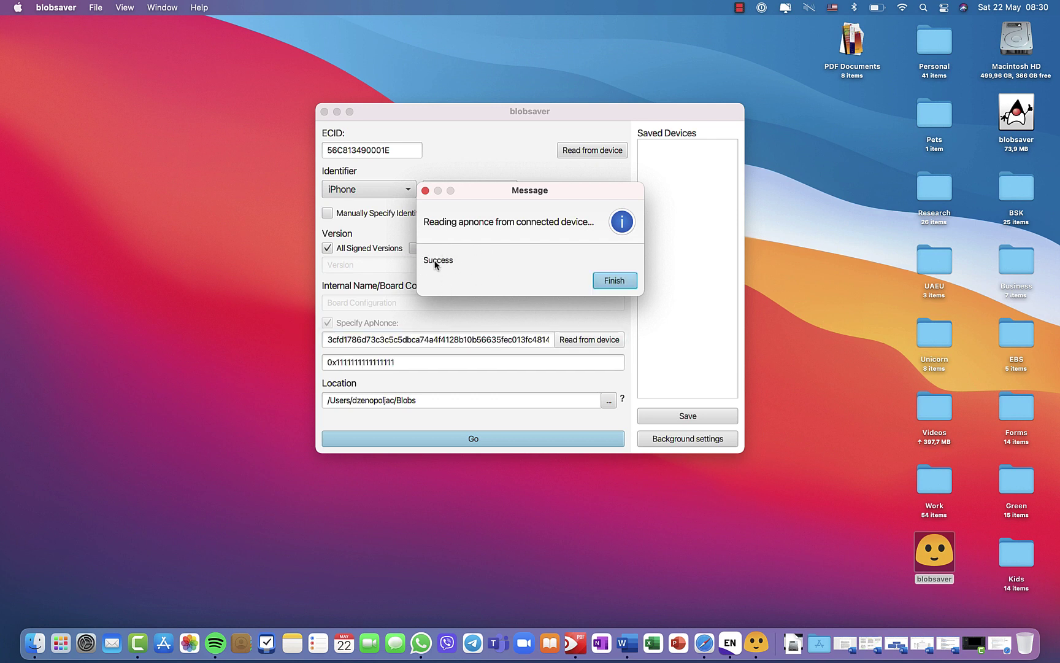
Save the 14.5.1 SHSH blobs to the Blobs folder, close blobsaver, and right-click the mounted blobsaver disk
left_click(614, 280)
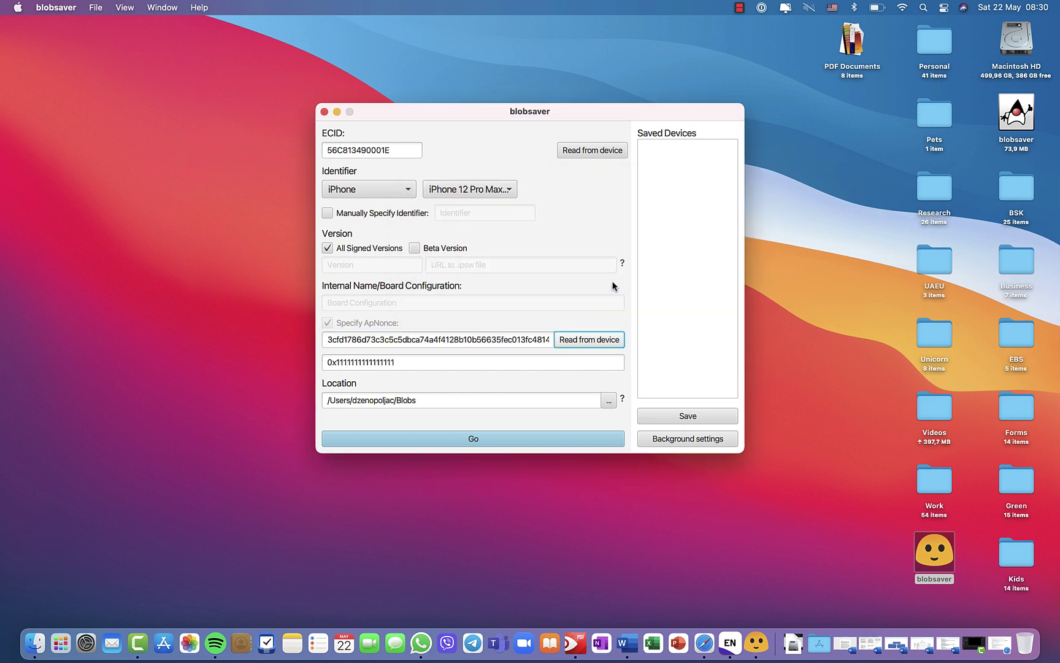
left_click(473, 439)
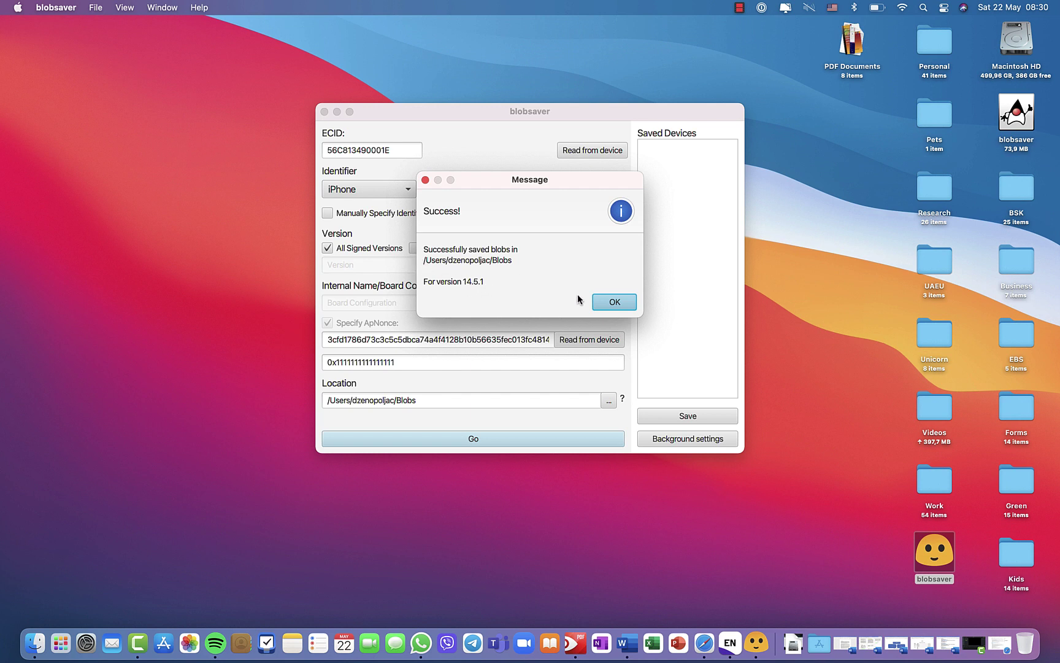
left_click(604, 303)
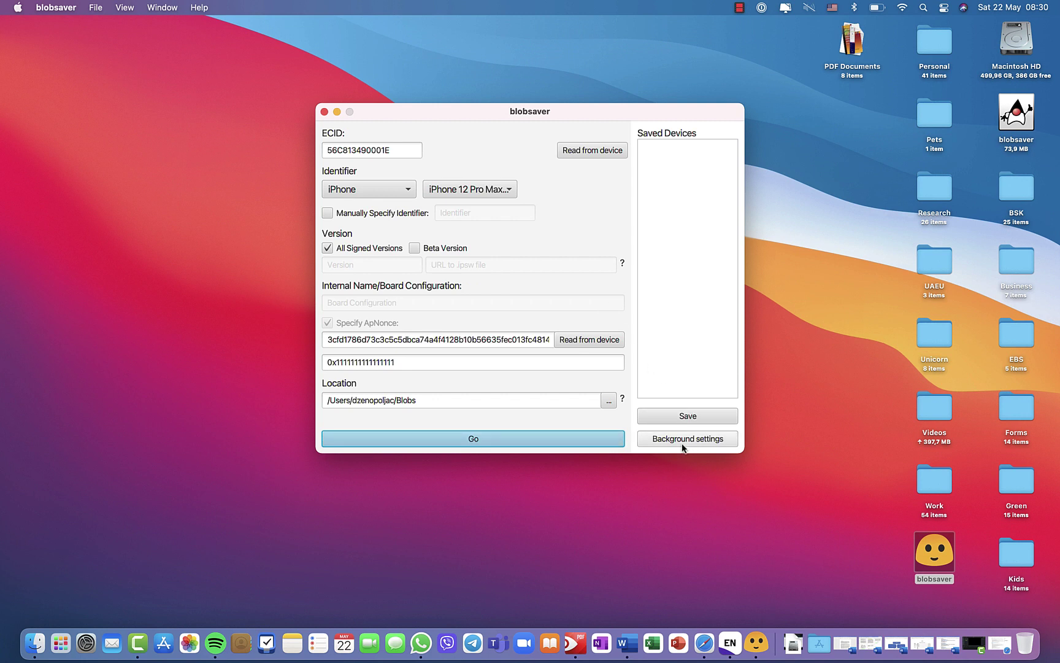
left_click(324, 111)
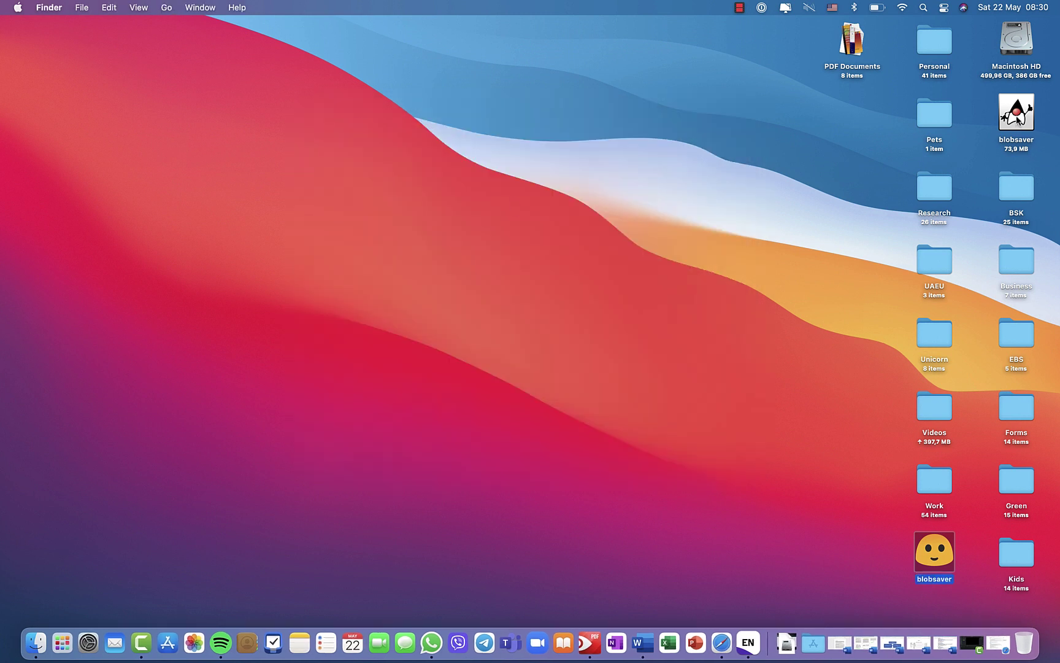
left_click(1016, 113)
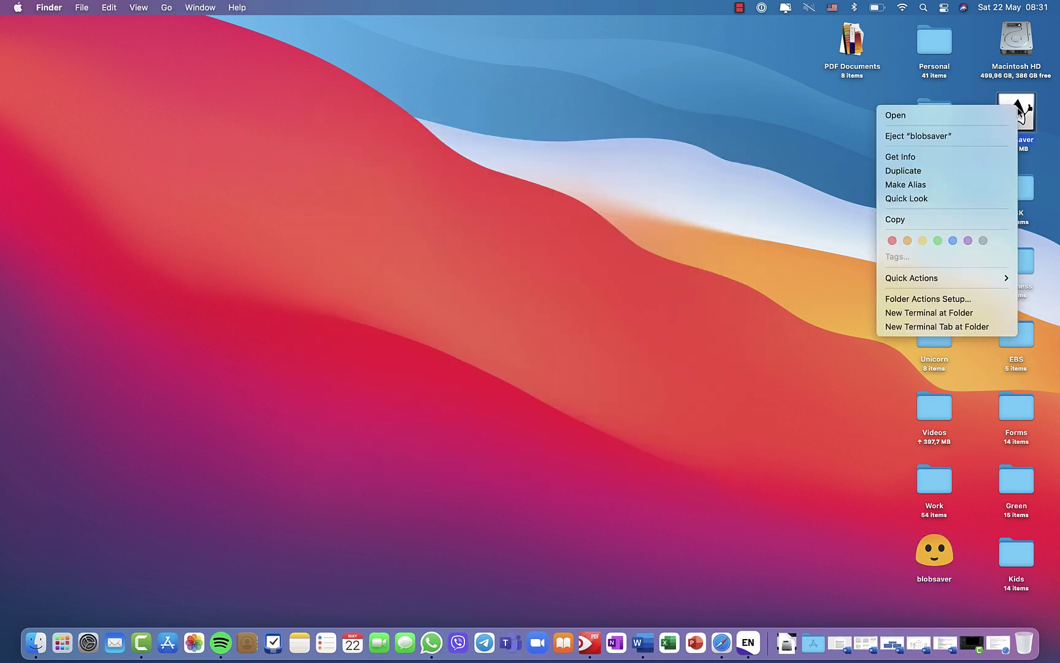